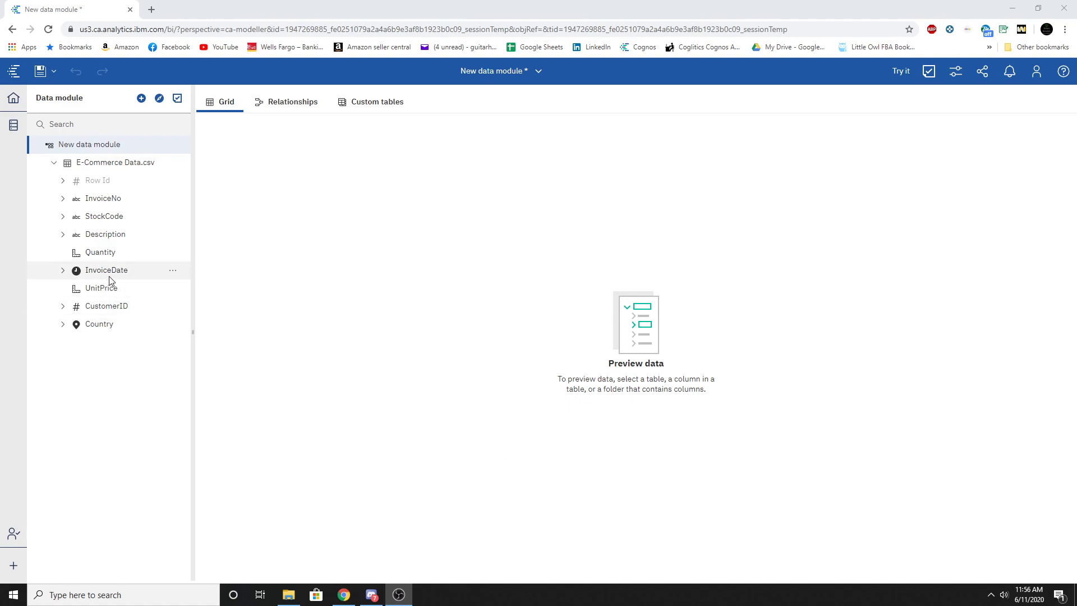
Step: Convert the InvoiceDate column to a date column, with its values read in day, month, year order
click(173, 270)
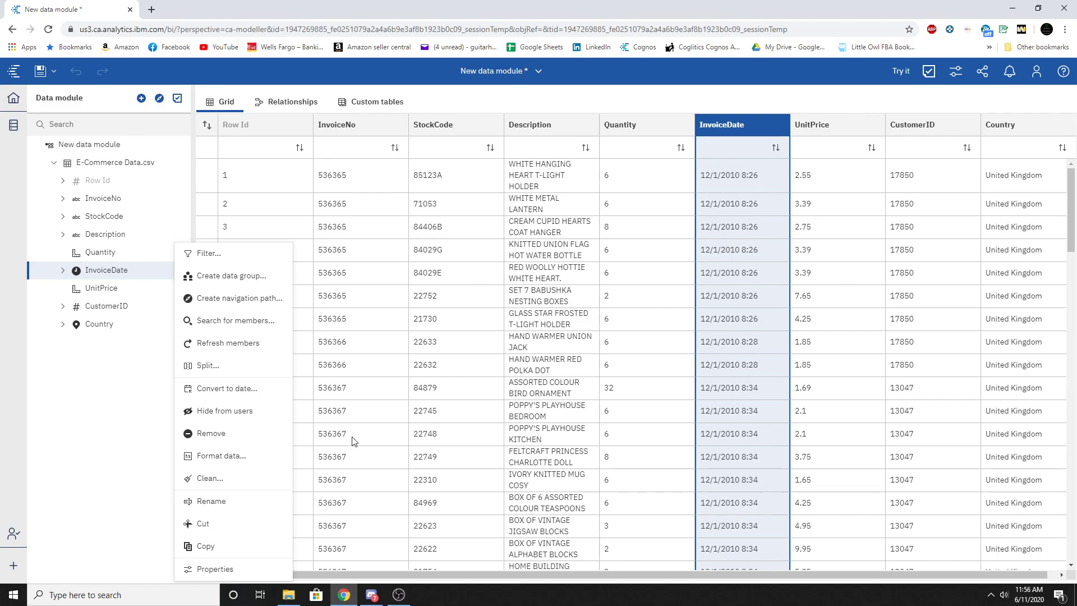
click(239, 392)
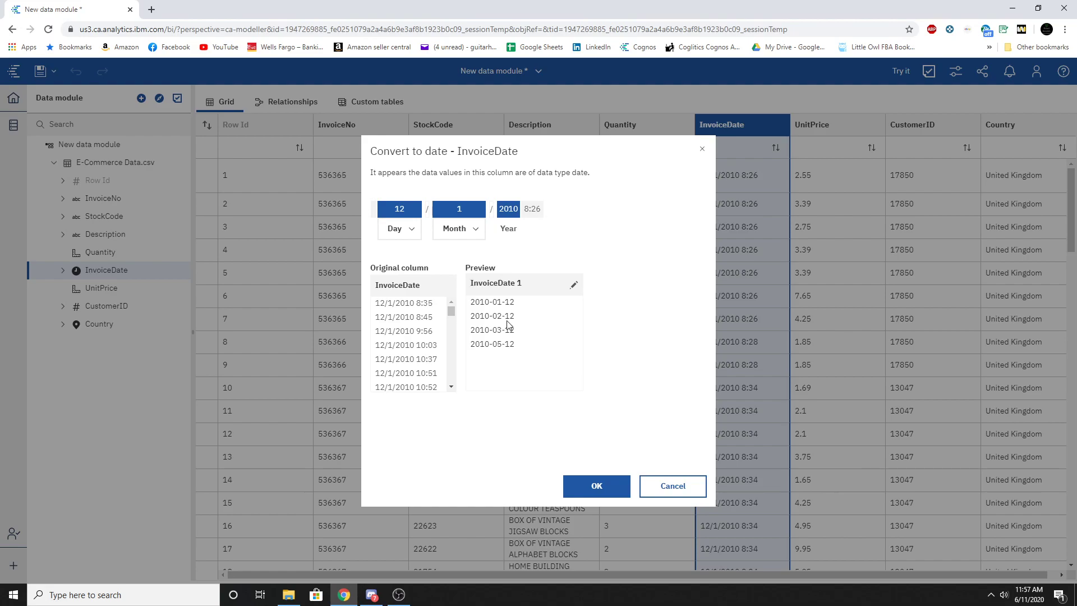
scroll(415, 332, down, 1)
scroll(416, 331, down, 10)
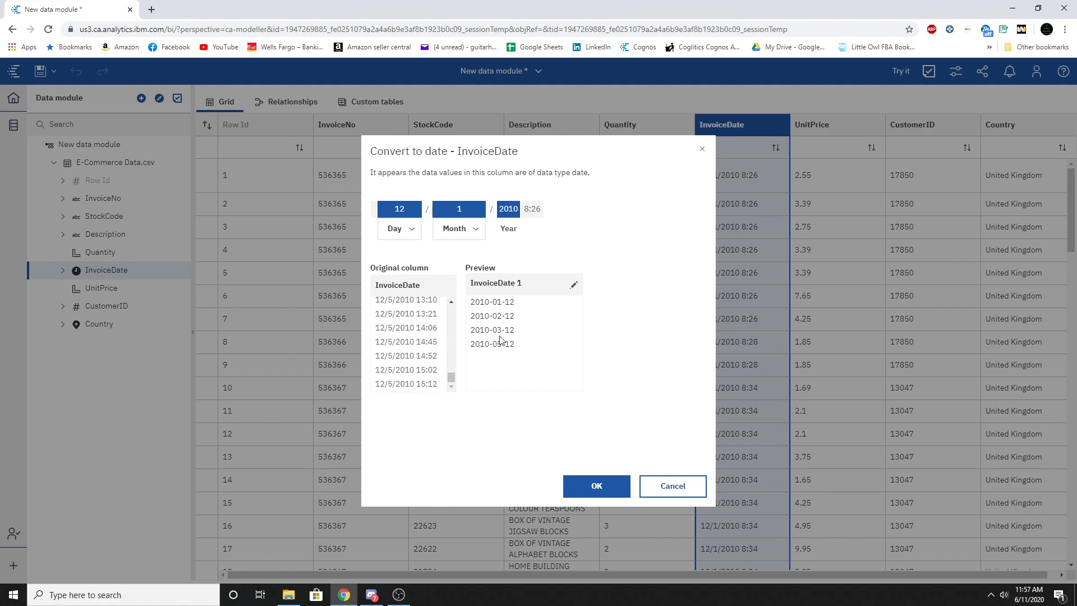
click(613, 489)
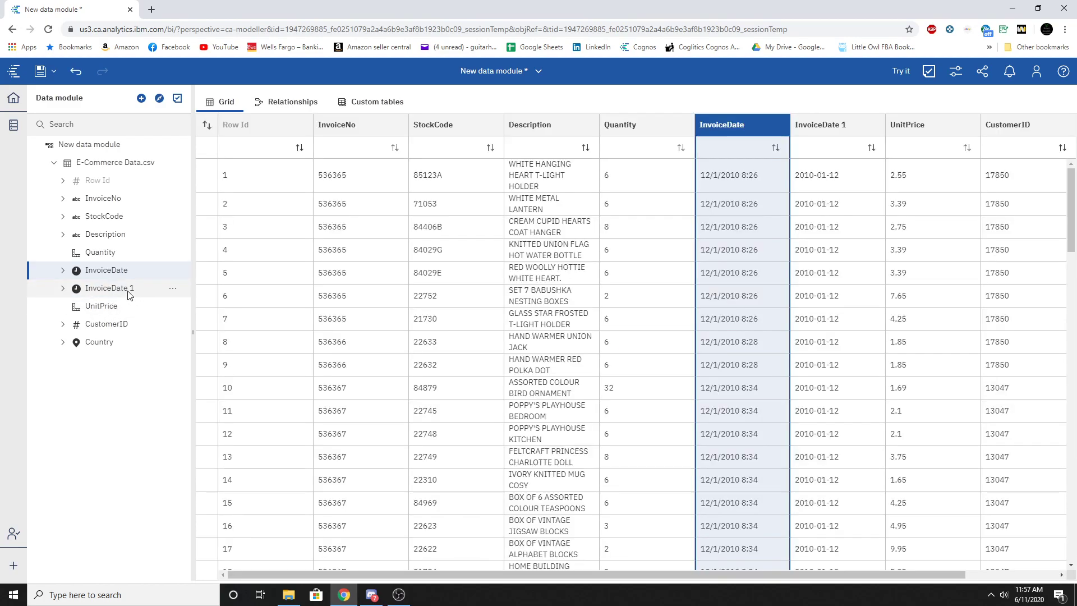
Step: Open the properties of InvoiceDate 1 and check which lookup references are available, leaving None selected
click(129, 291)
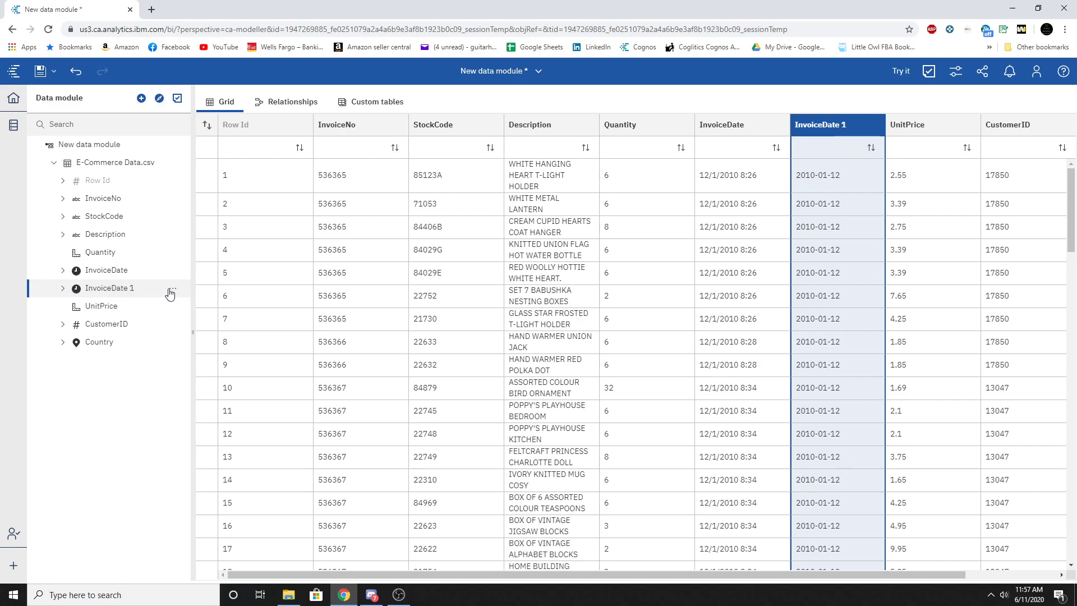
click(169, 292)
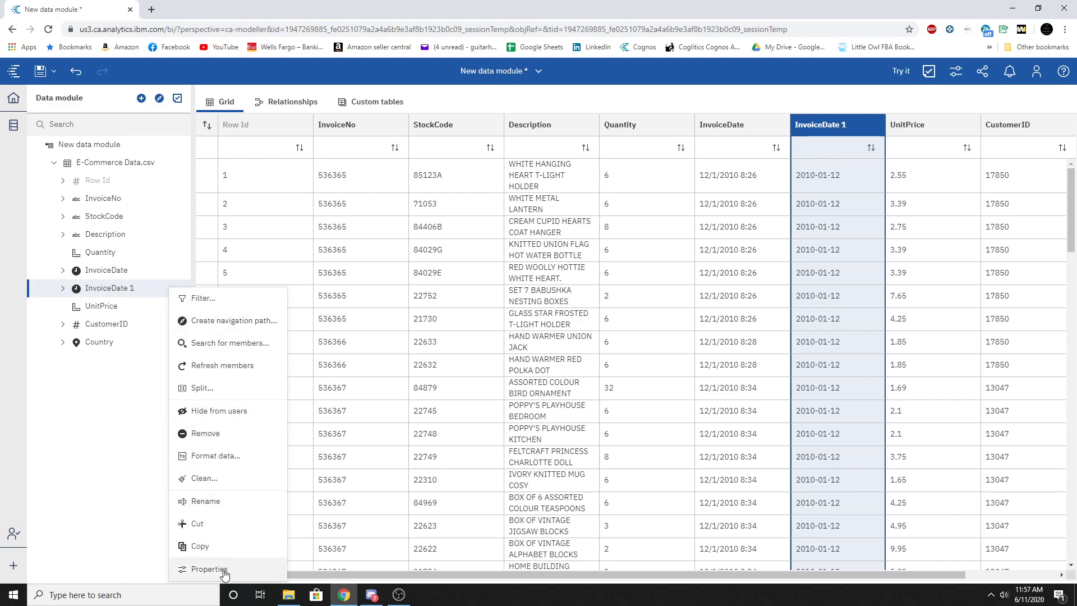
click(154, 297)
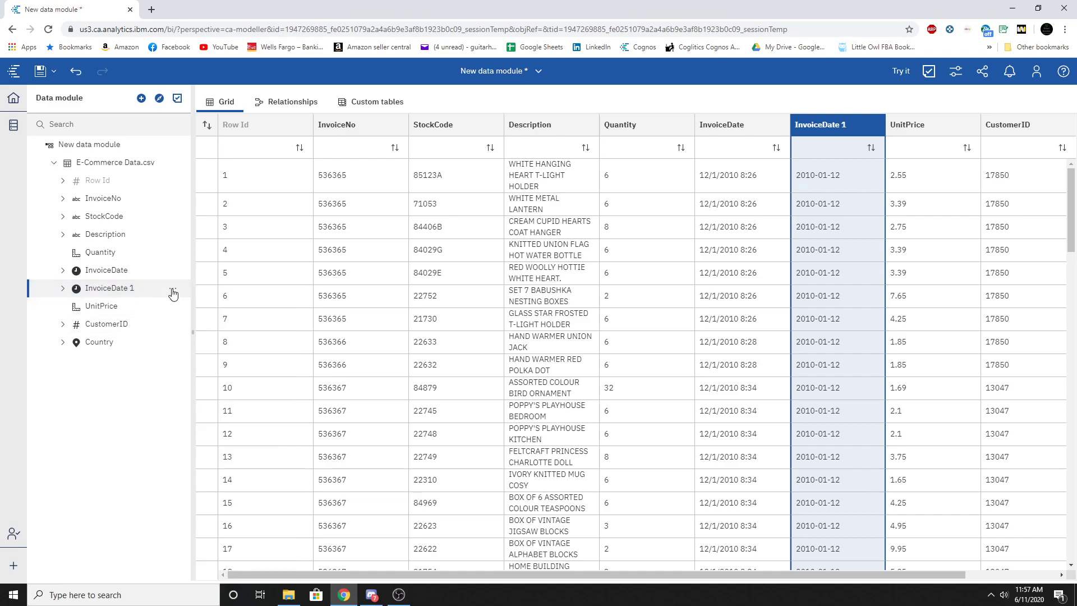
click(173, 290)
click(248, 567)
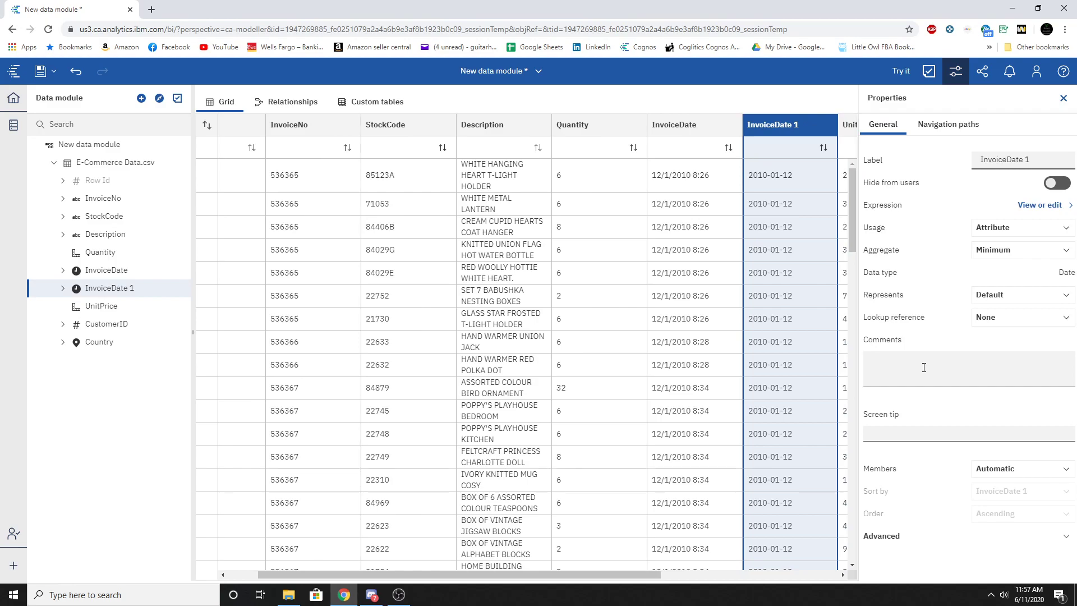
click(1001, 324)
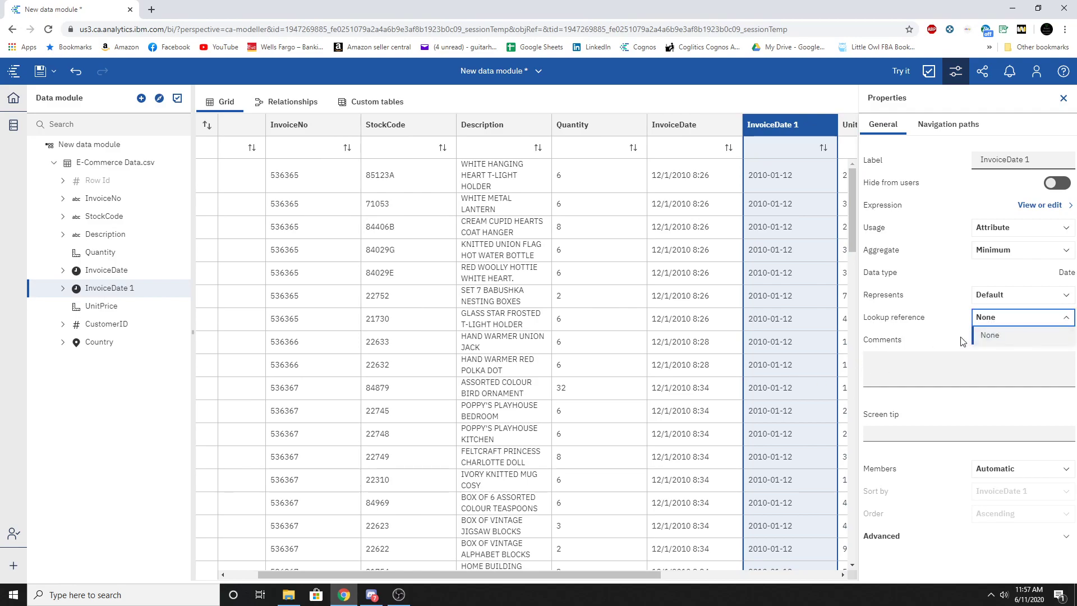
click(990, 335)
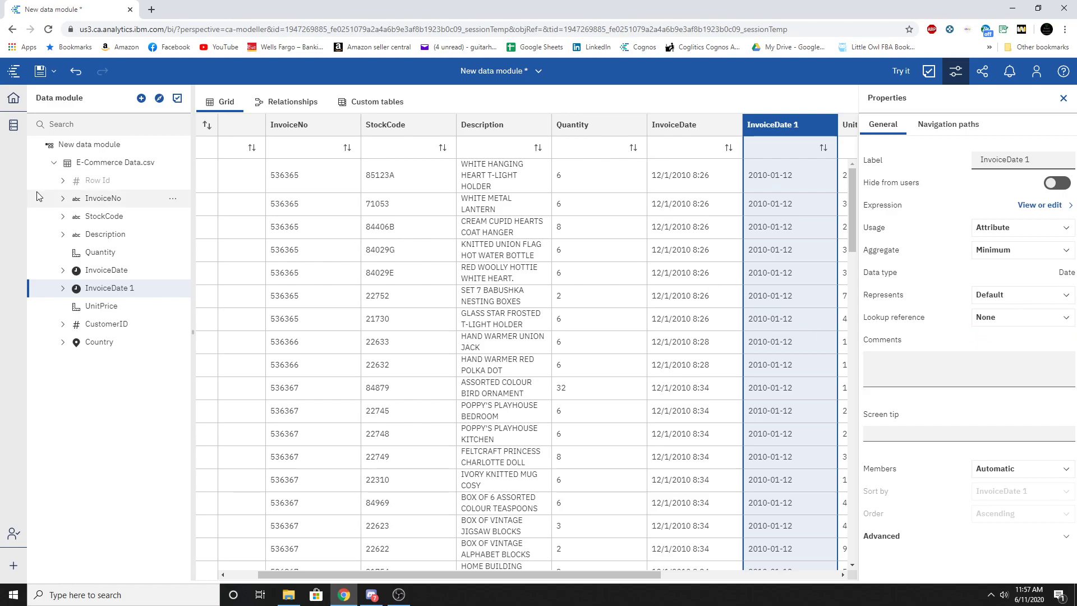
Step: Add the Gregorian calendar from the team content's Calendars folder as a new source and break its link
click(140, 100)
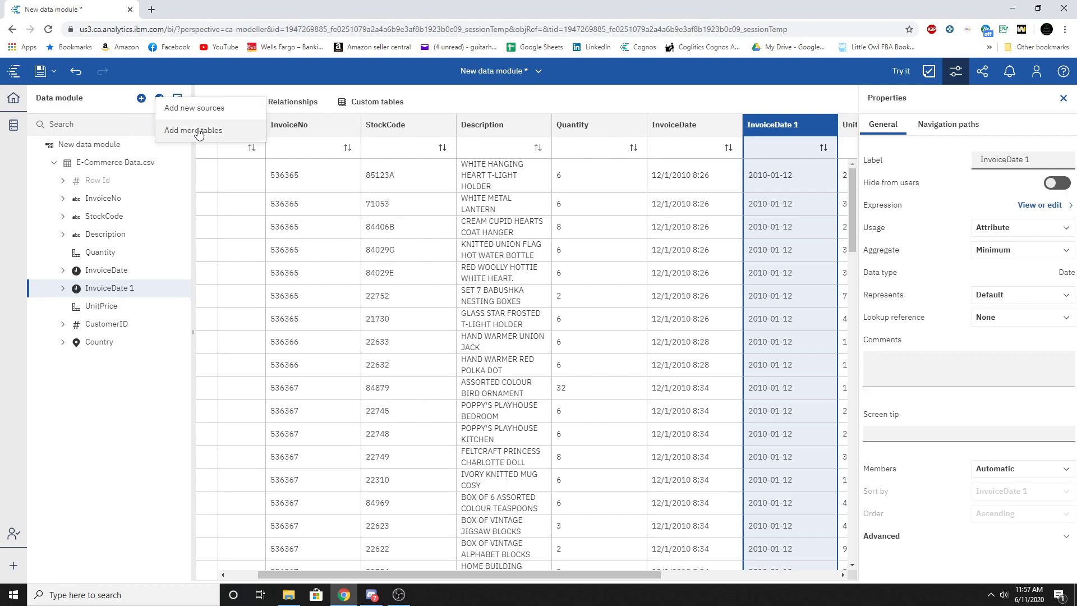
click(218, 116)
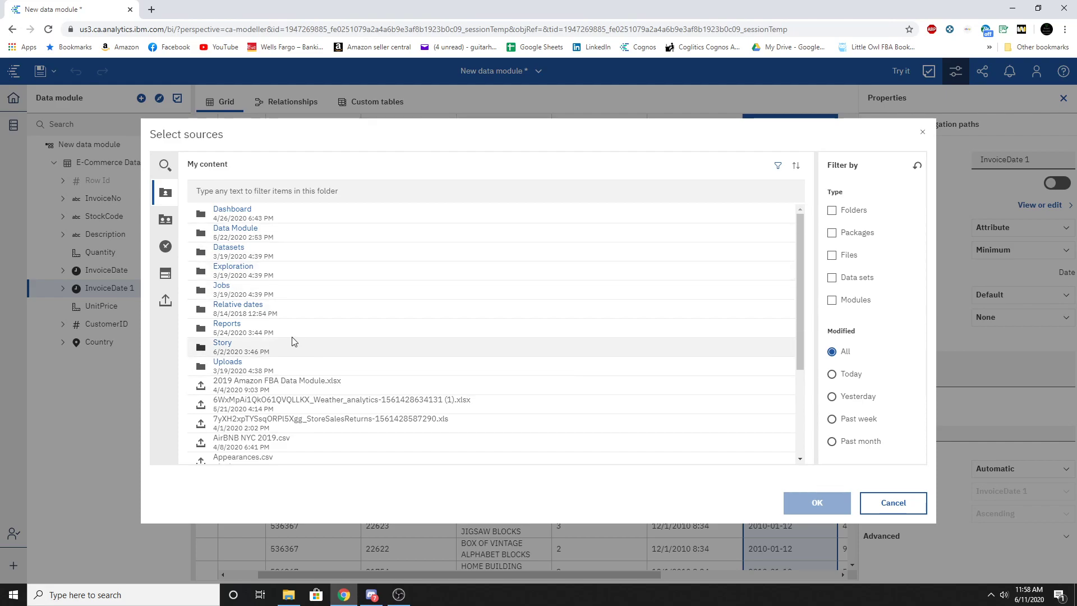
scroll(388, 390, down, 10)
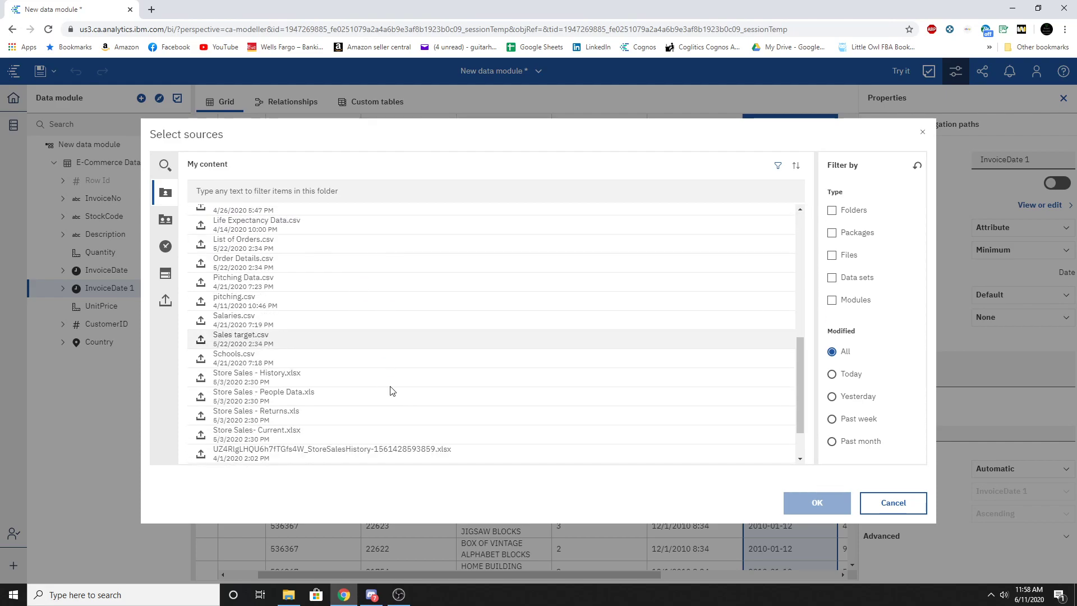
scroll(387, 390, up, 10)
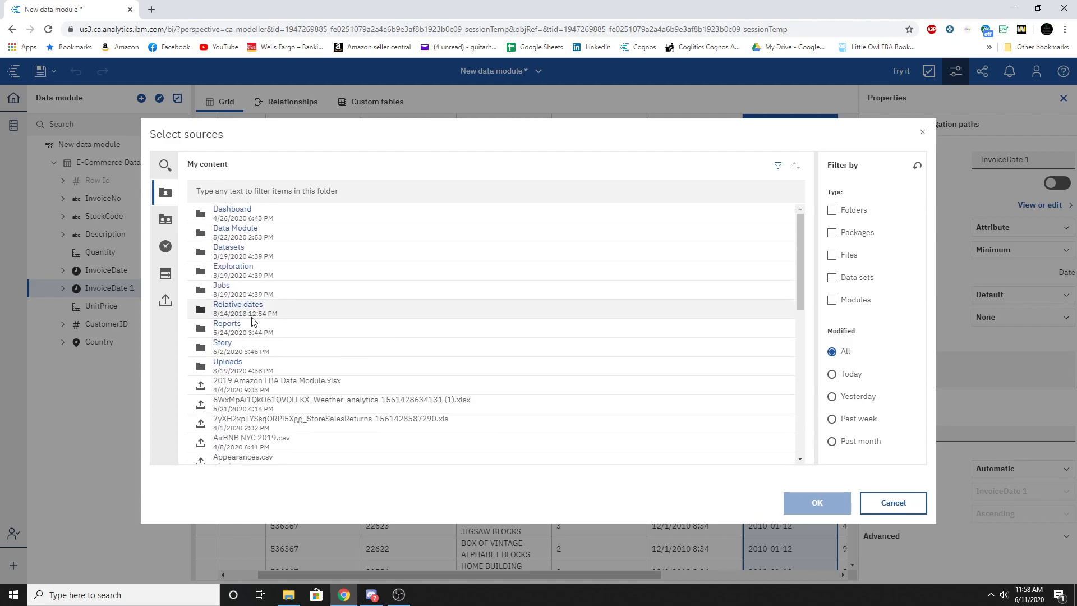
click(254, 310)
click(203, 170)
click(166, 220)
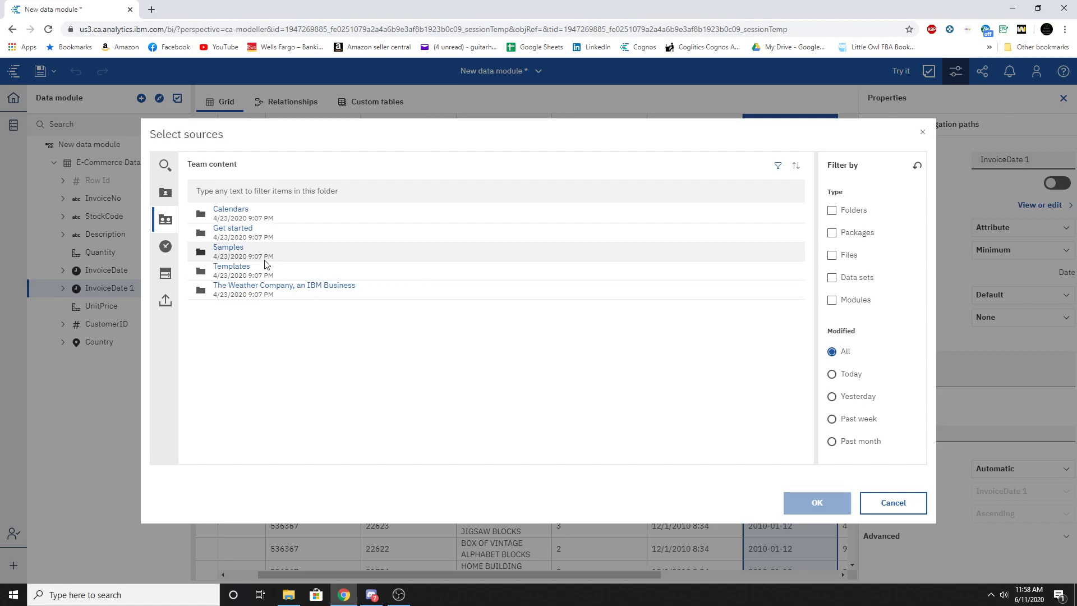
click(236, 217)
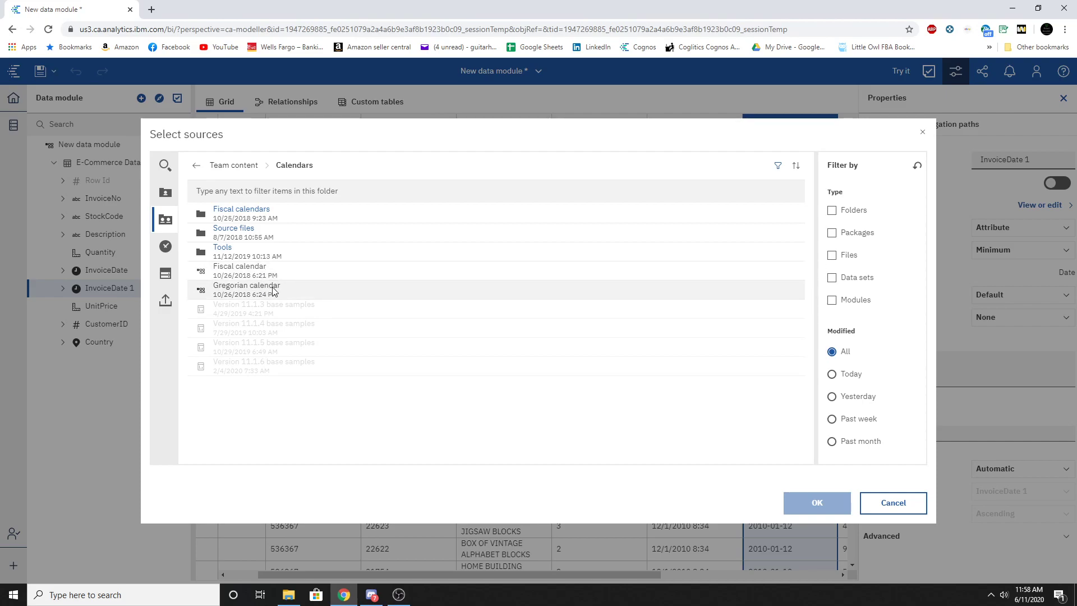
click(273, 291)
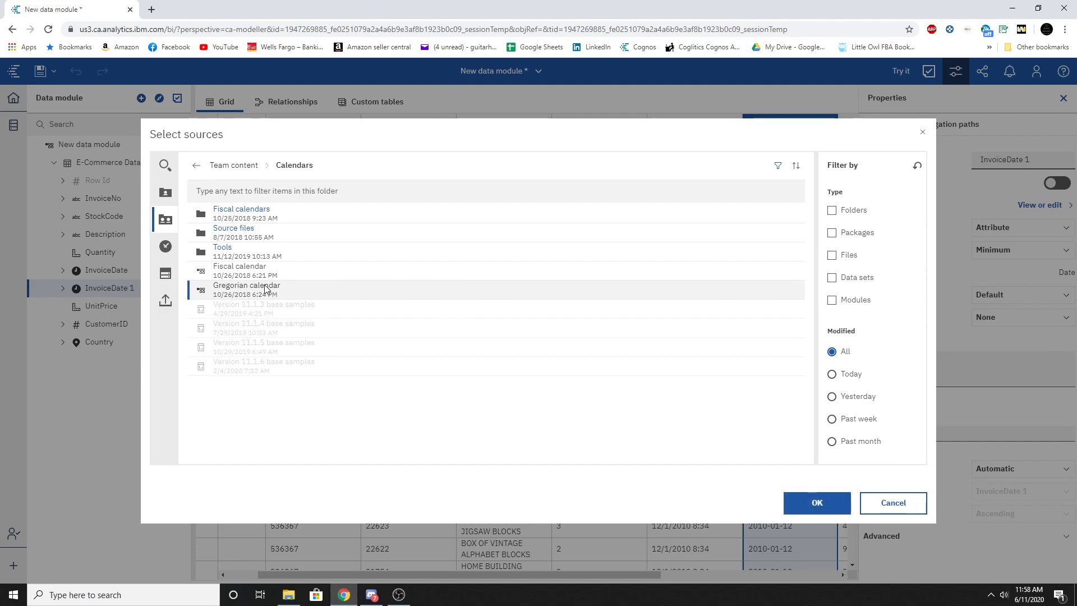
click(804, 505)
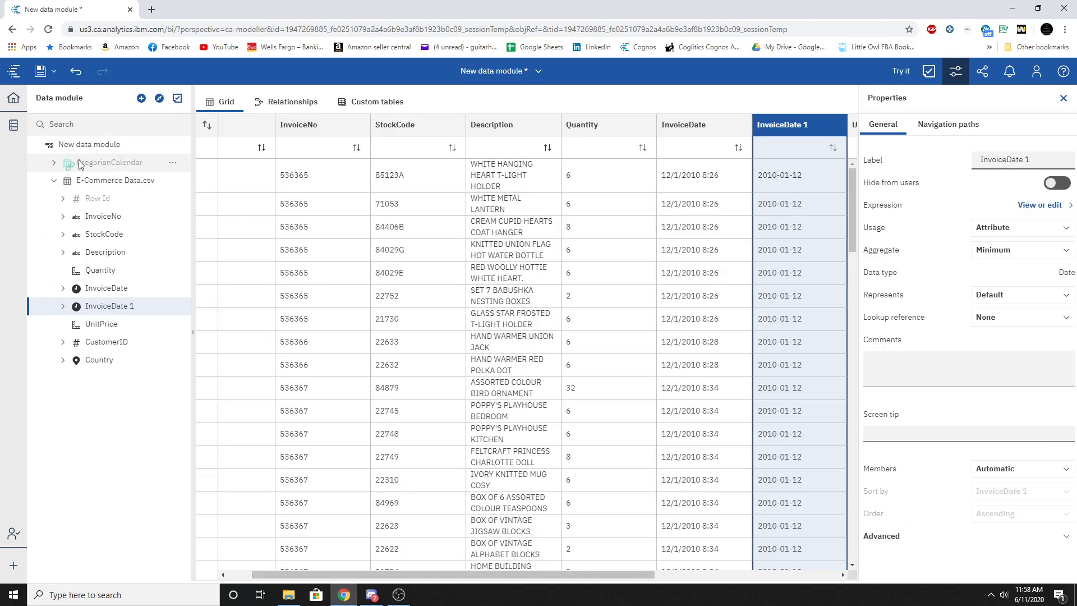
click(172, 166)
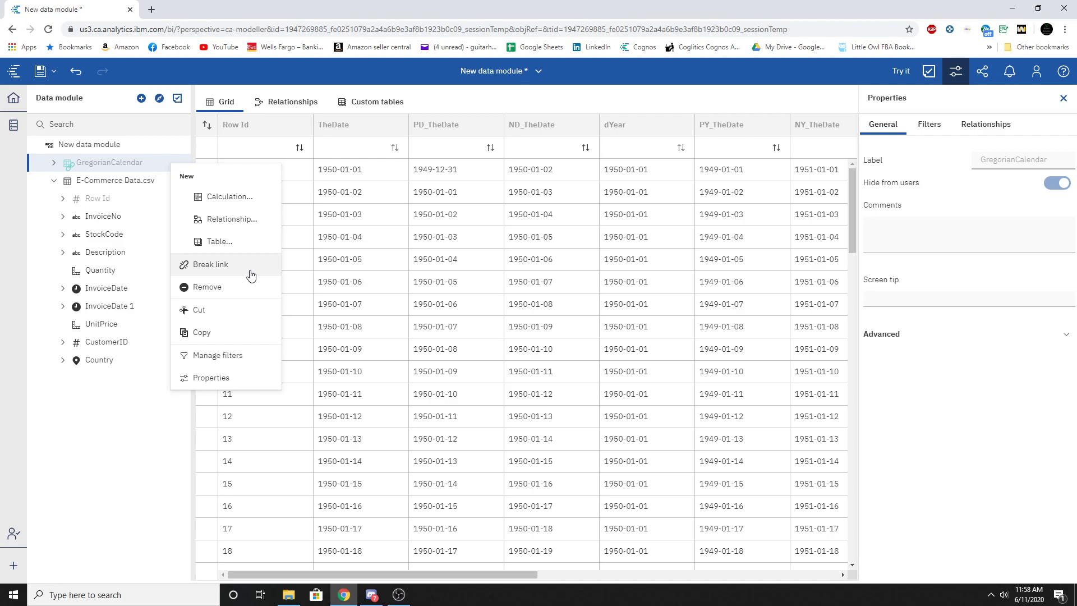
click(220, 266)
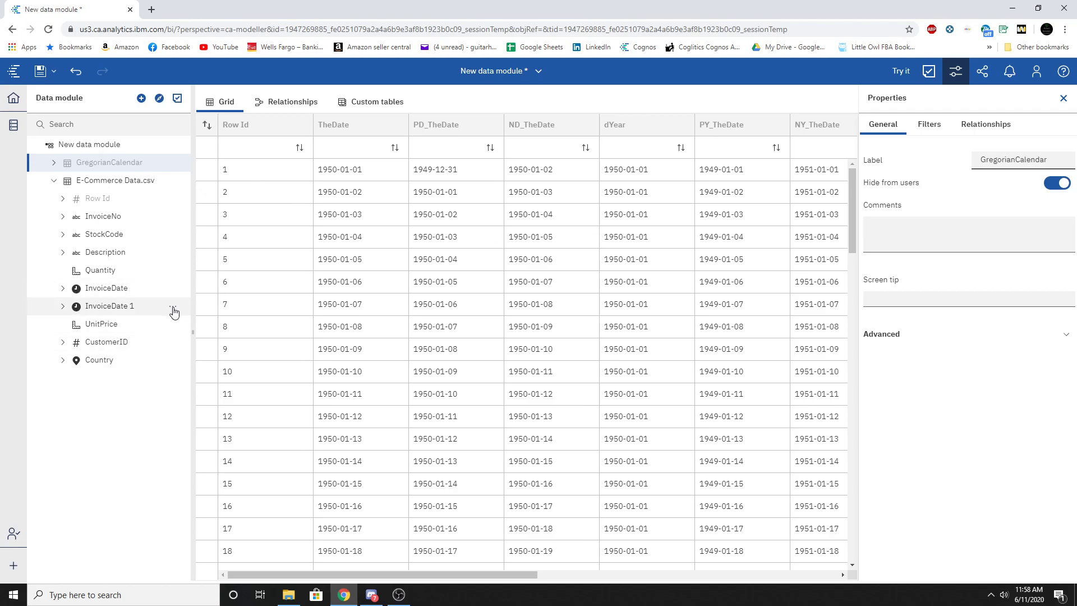
Step: Set the lookup reference of InvoiceDate 1 to GregorianCalendar and review the relative date filters under the column
right_click(172, 307)
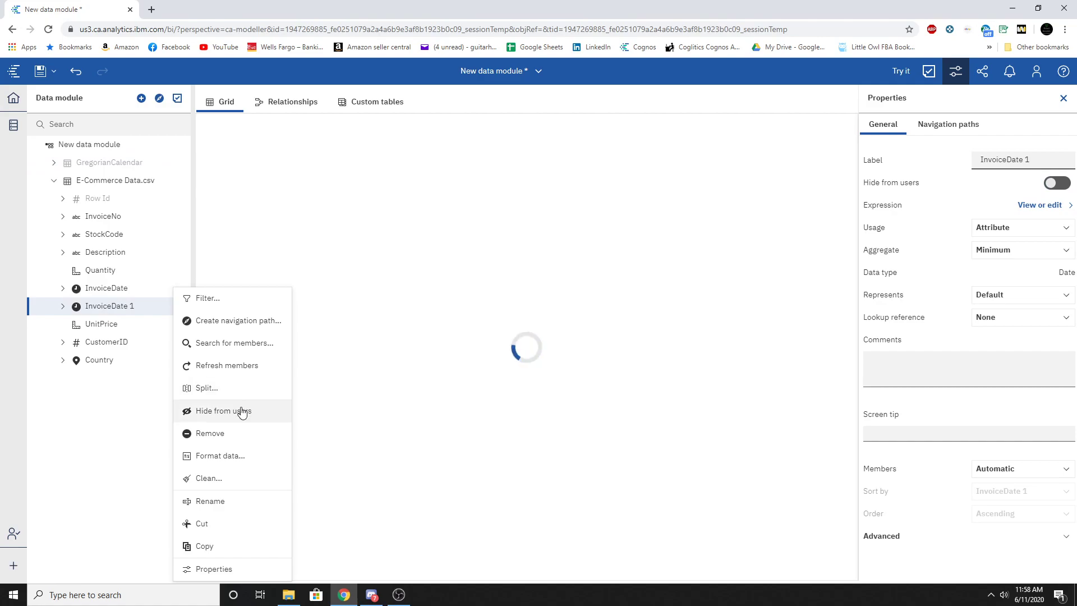
click(928, 343)
click(1031, 321)
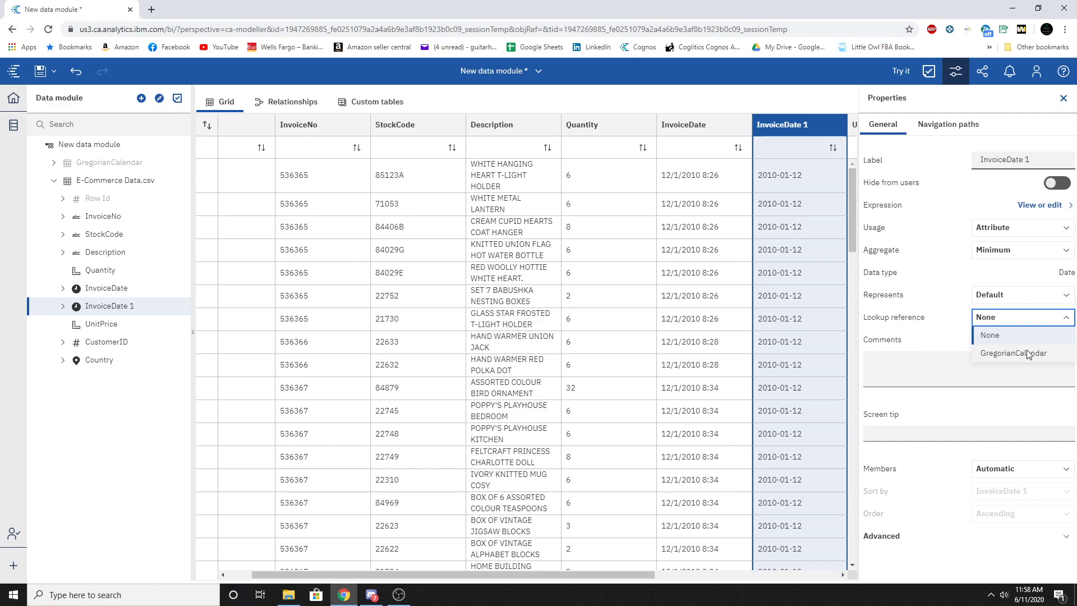
click(1011, 355)
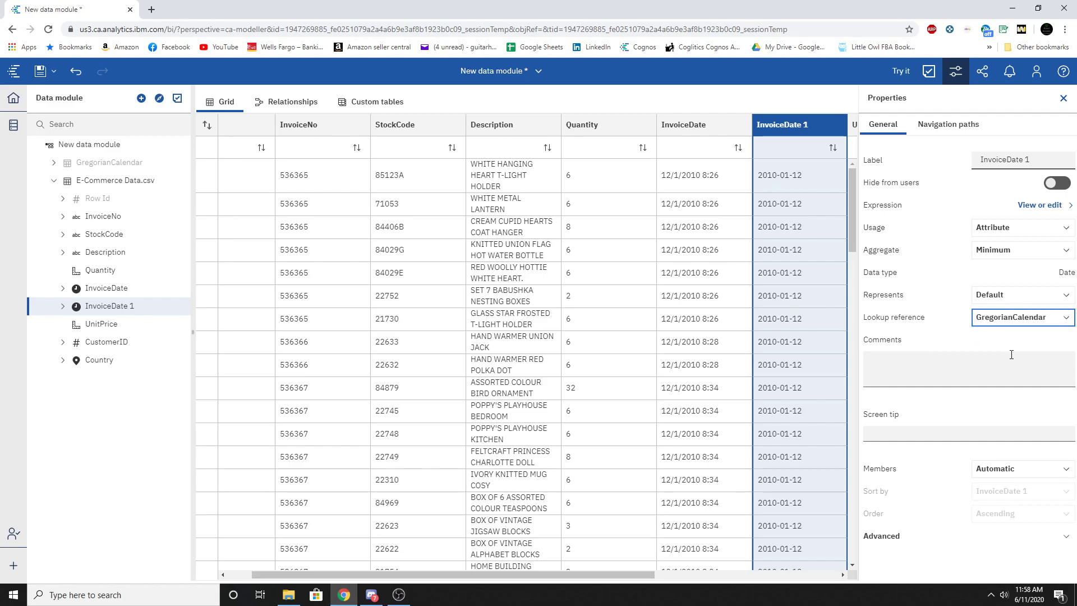
click(62, 307)
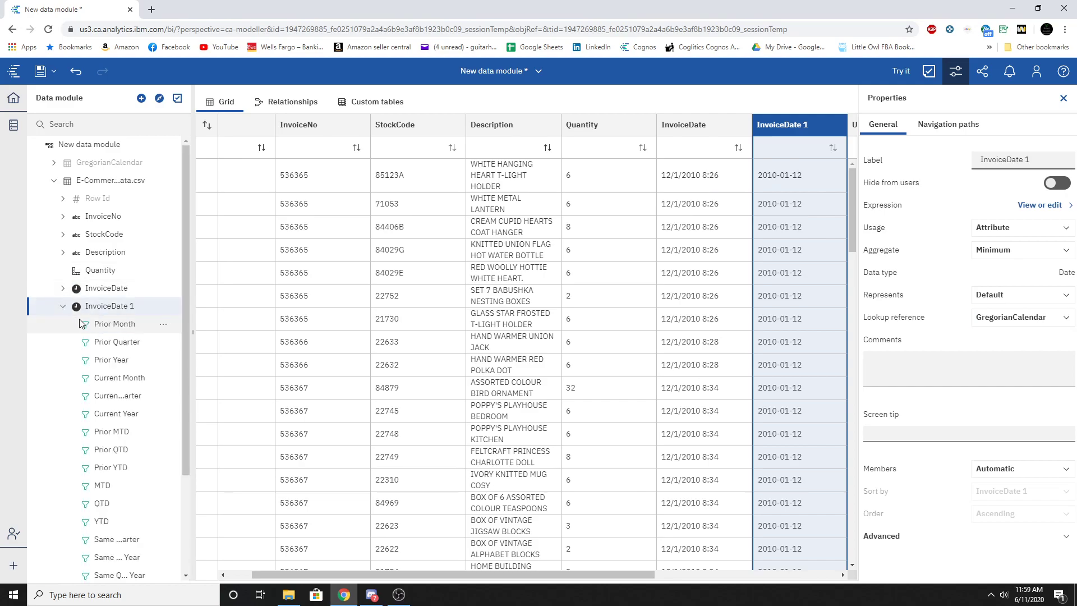
scroll(112, 271, down, 2)
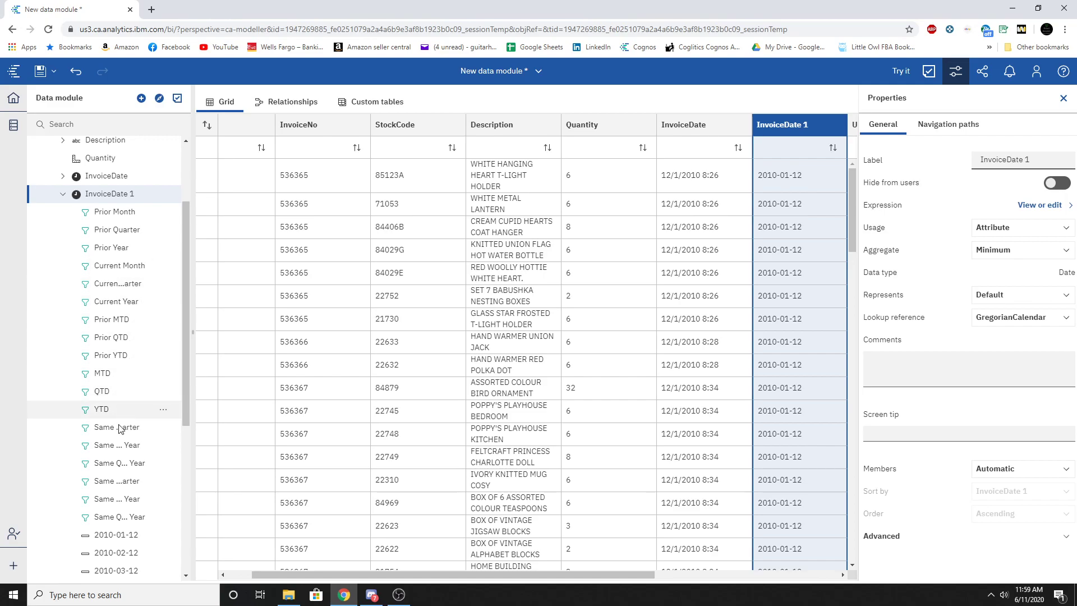
scroll(119, 431, down, 1)
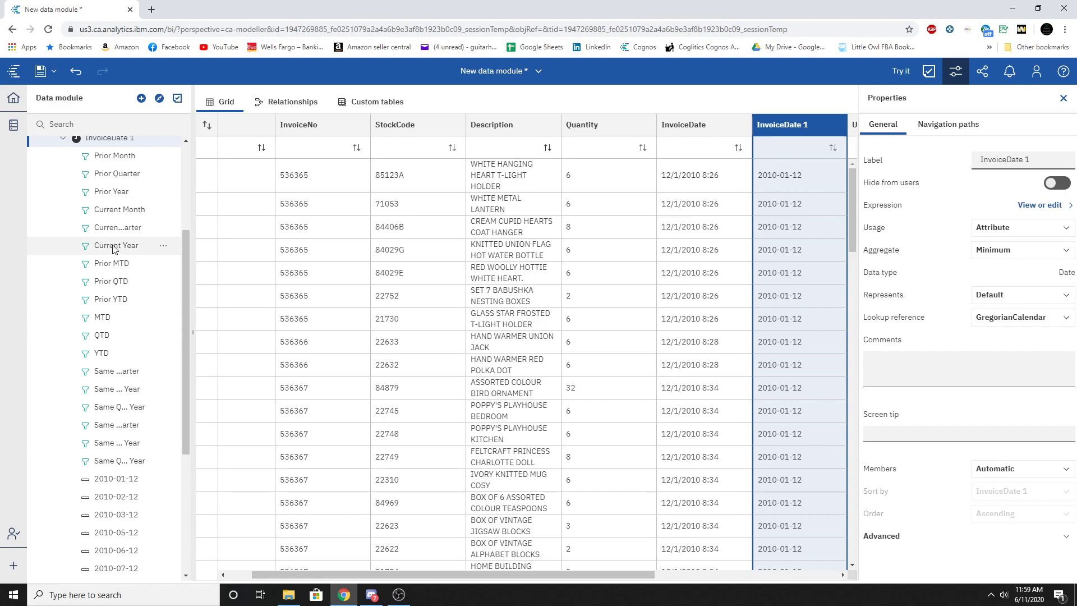
scroll(114, 275, up, 3)
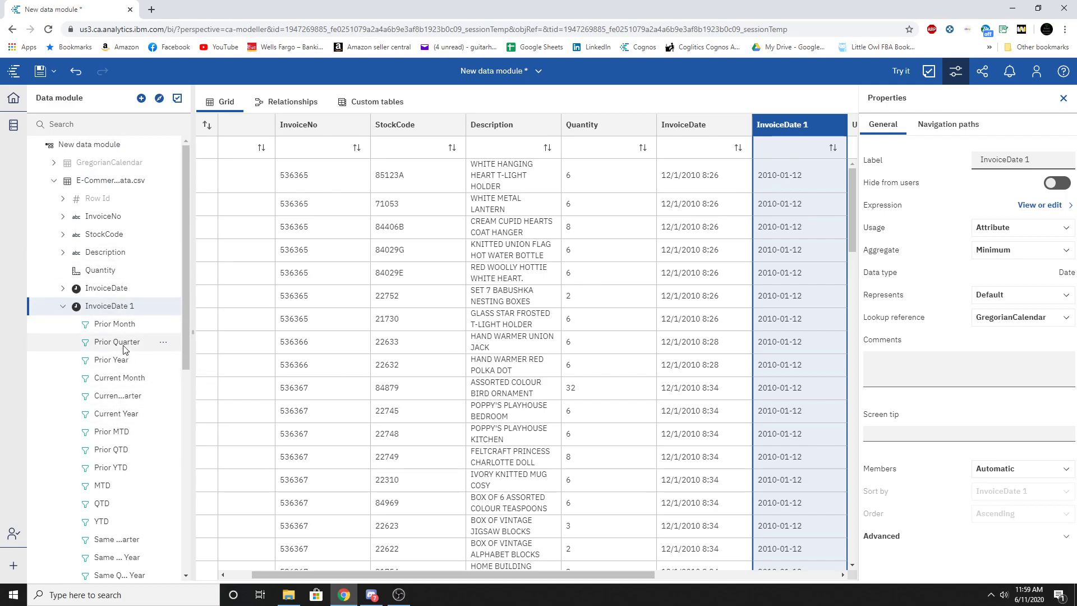
click(62, 305)
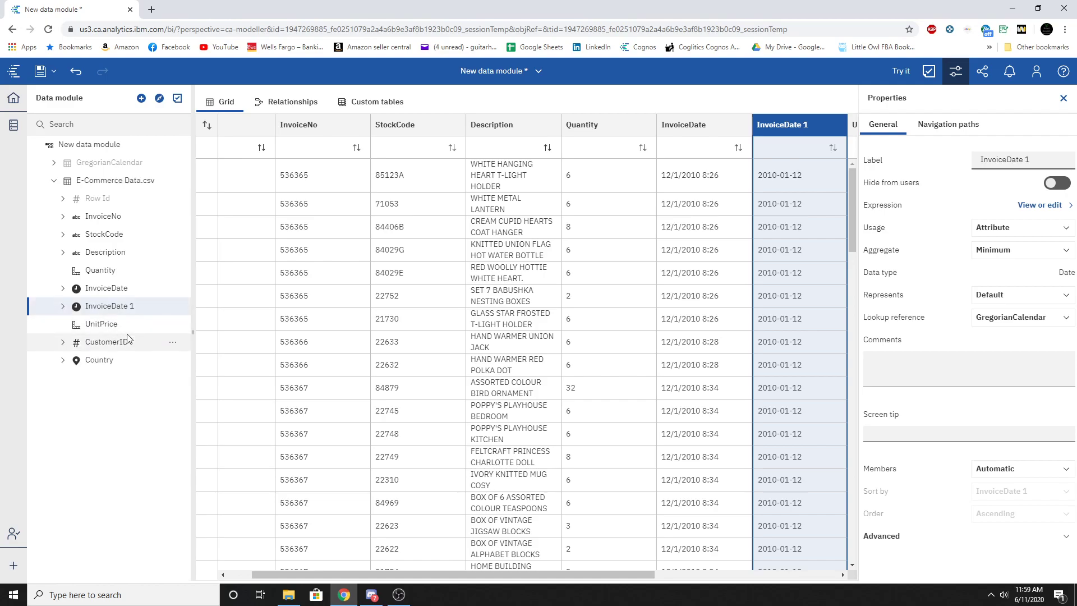
Step: Set the lookup reference of UnitPrice to the E-Commerce InvoiceDate 1 column and review the relative date measures under it
click(173, 325)
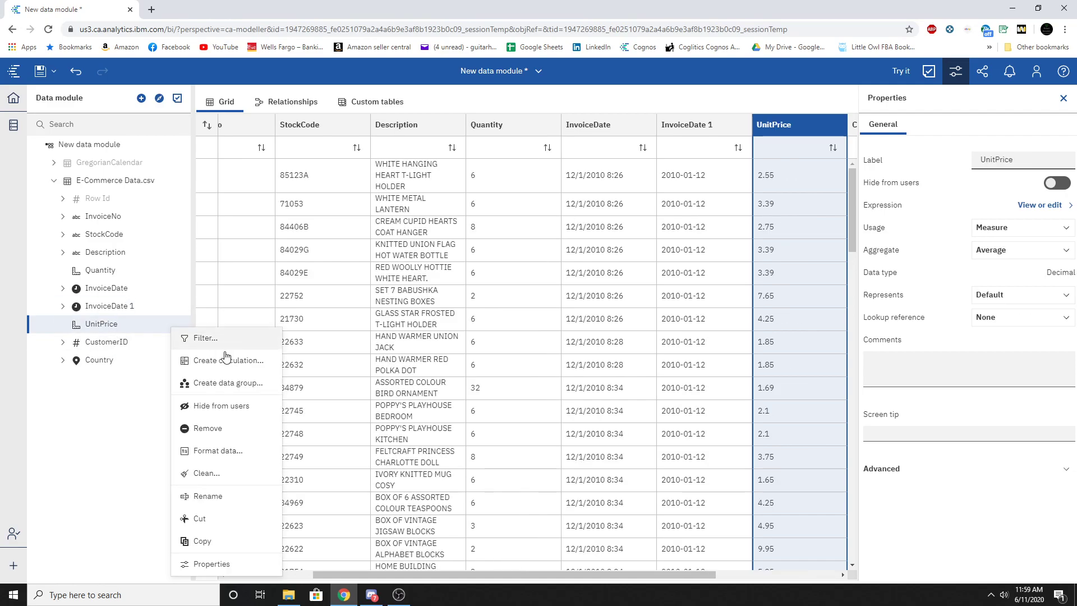
click(232, 564)
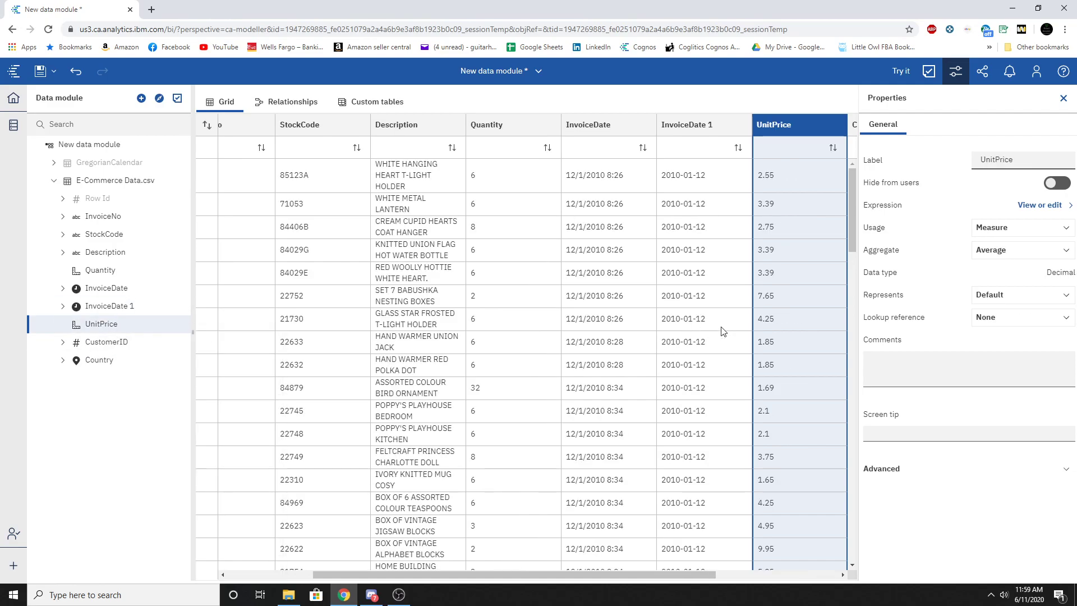
click(1003, 323)
click(1024, 355)
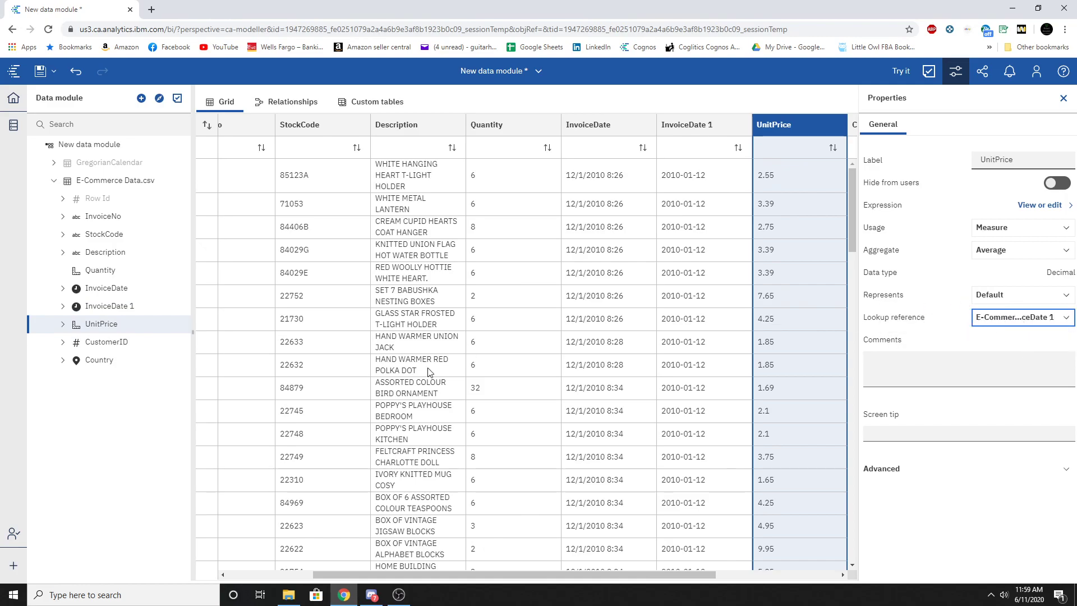
click(63, 325)
scroll(104, 238, down, 2)
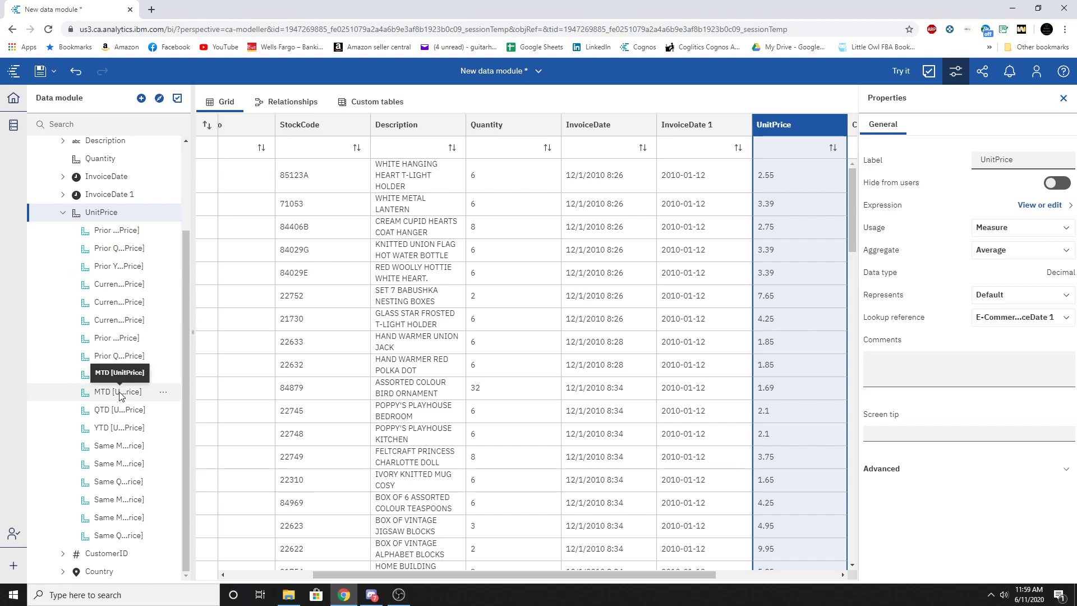
click(62, 212)
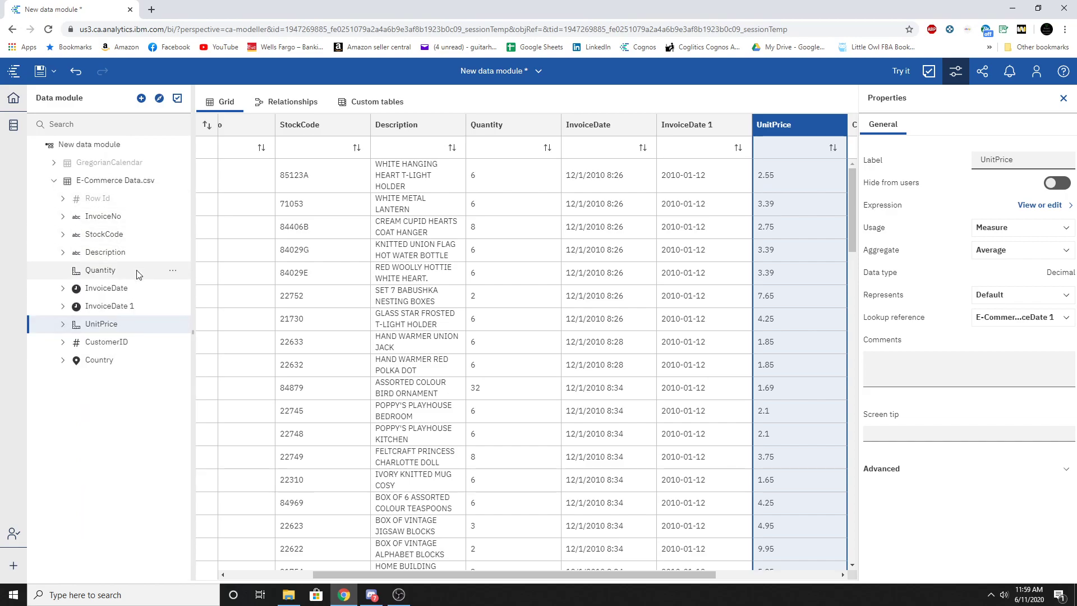